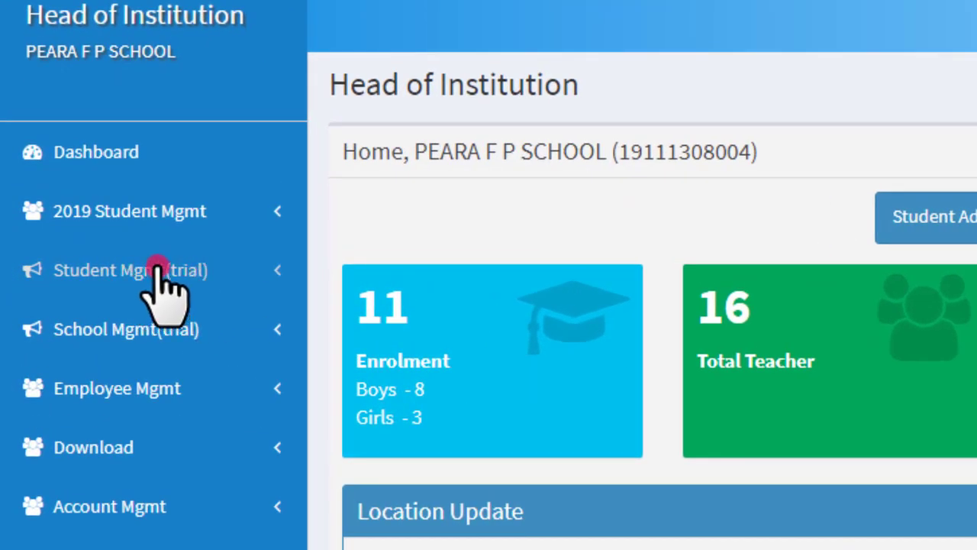
Step: Open the Transfer Out list under the trial student management section for PEARA F P SCHOOL
left_click(157, 271)
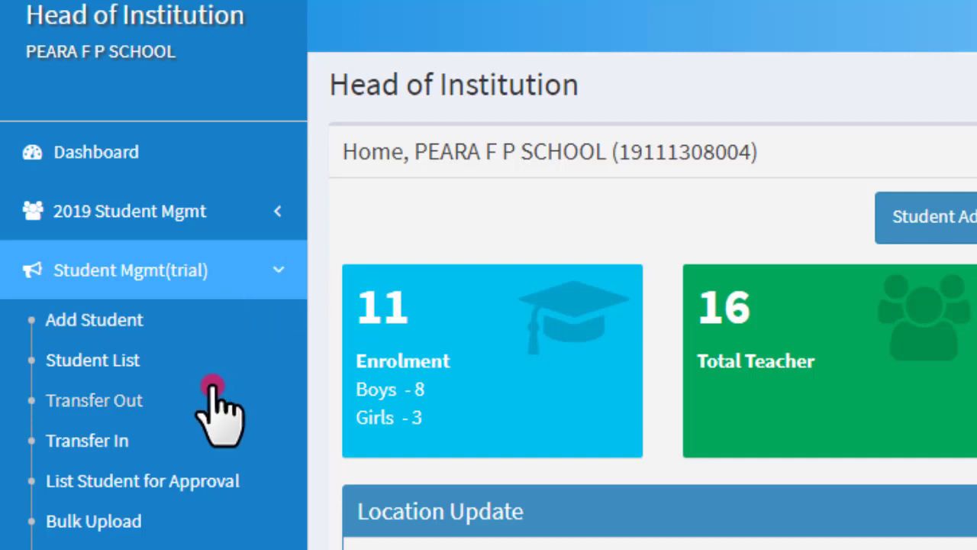
mouse_move(6, 385)
left_mouse_down()
mouse_move(84, 428)
mouse_move(220, 412)
left_mouse_up()
mouse_move(6, 424)
left_mouse_down()
mouse_move(48, 462)
mouse_move(203, 459)
left_mouse_up()
key("Escape")
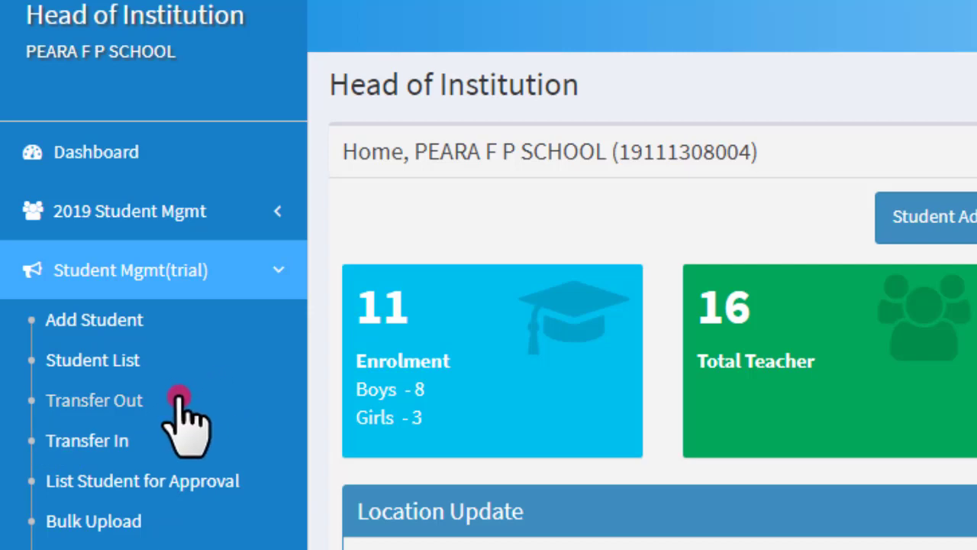
left_click(79, 400)
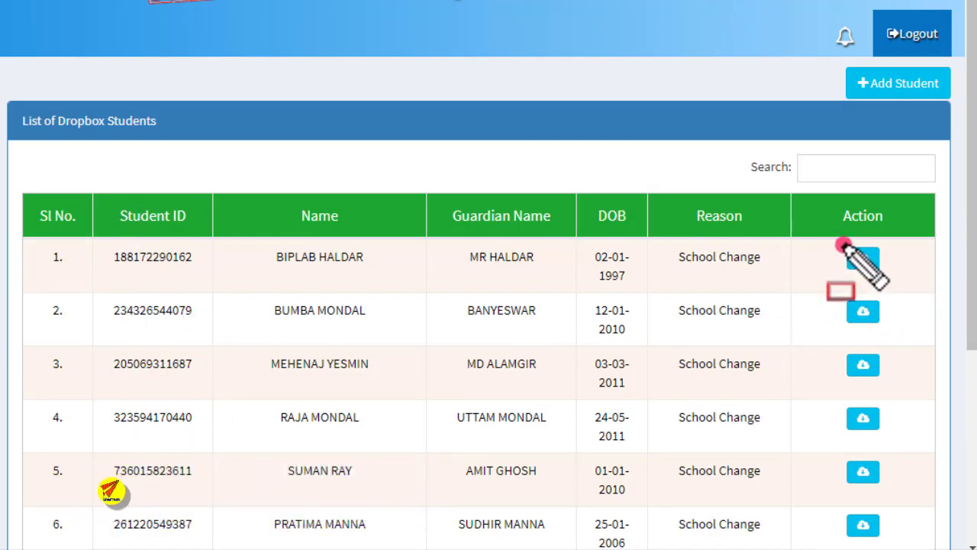
Step: Download the transfer certificate of the first student in the dropbox list and open the PDF
left_click_drag(838, 239, 890, 277)
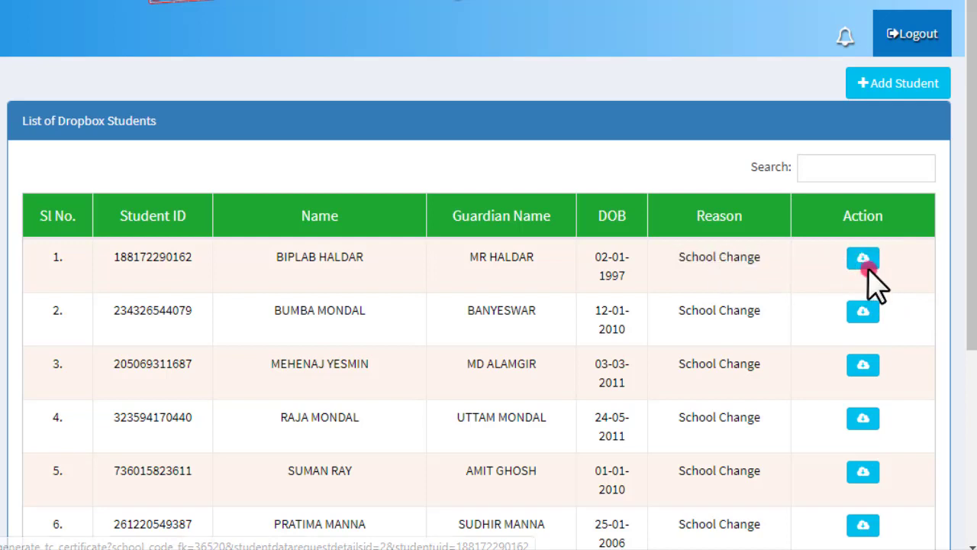
left_click(865, 258)
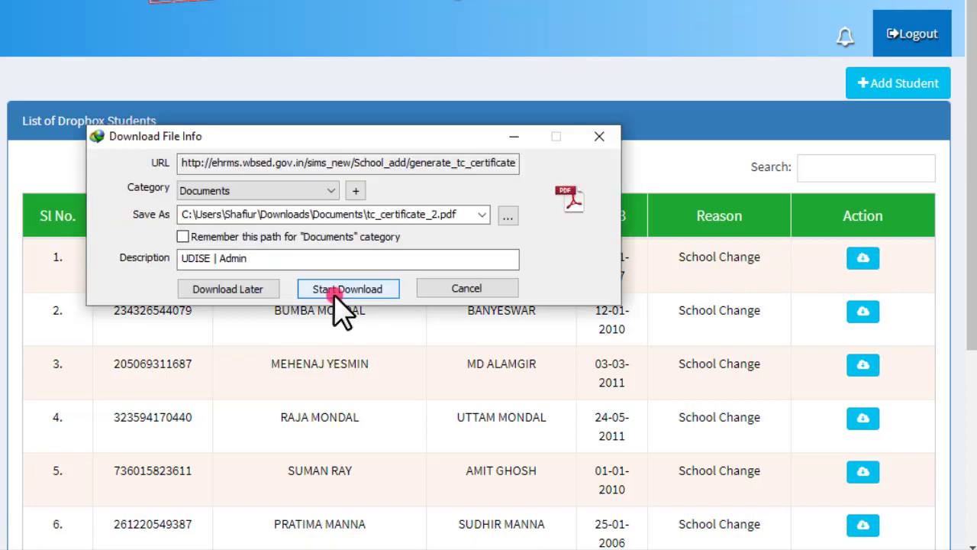
left_click(334, 290)
left_click(498, 288)
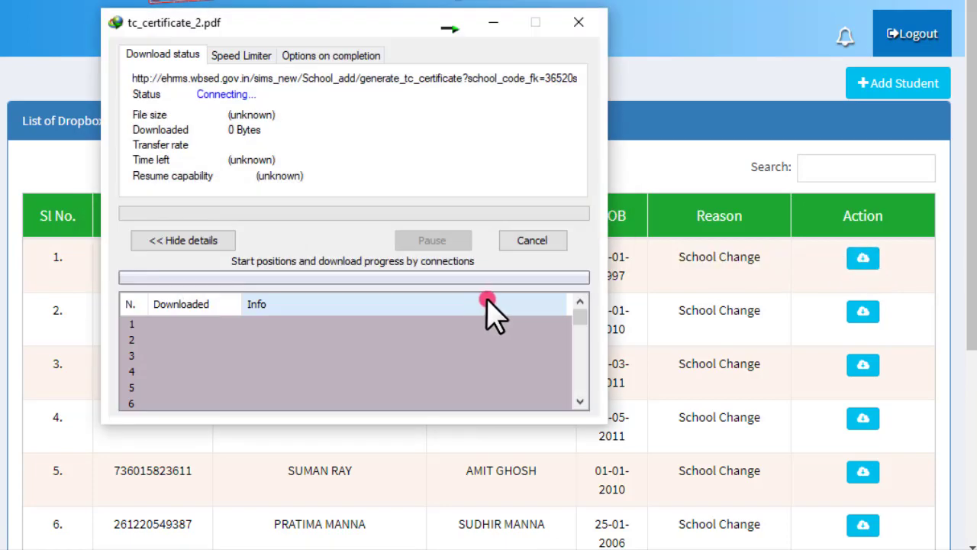
left_click(219, 284)
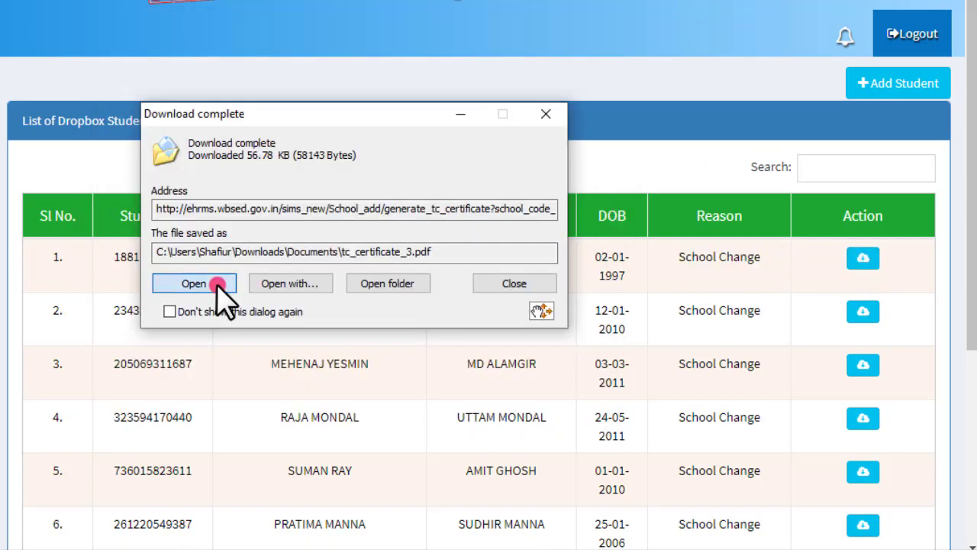
left_click(453, 289)
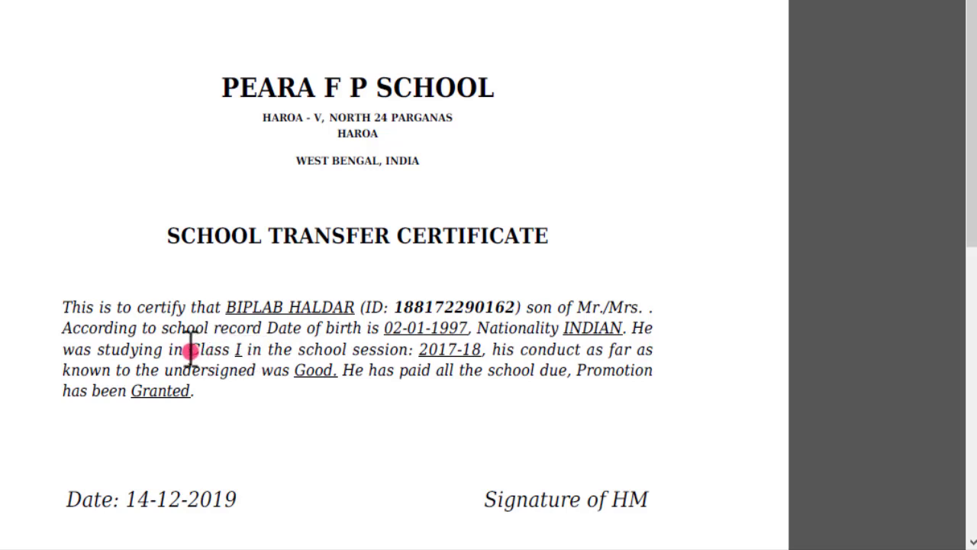
Step: Review the class, session, promotion, date and signature entries on the transfer certificate and close it
left_click_drag(190, 349, 242, 350)
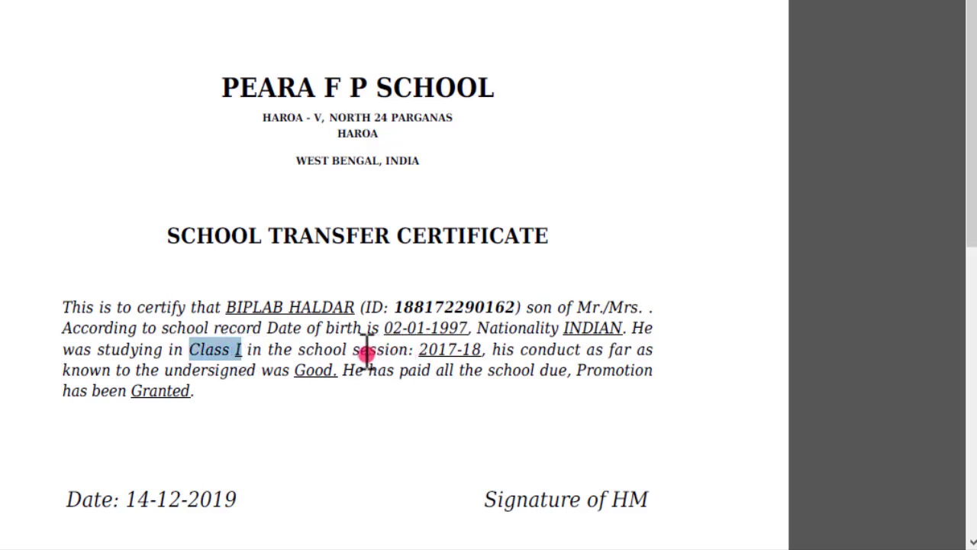
left_click_drag(353, 349, 481, 349)
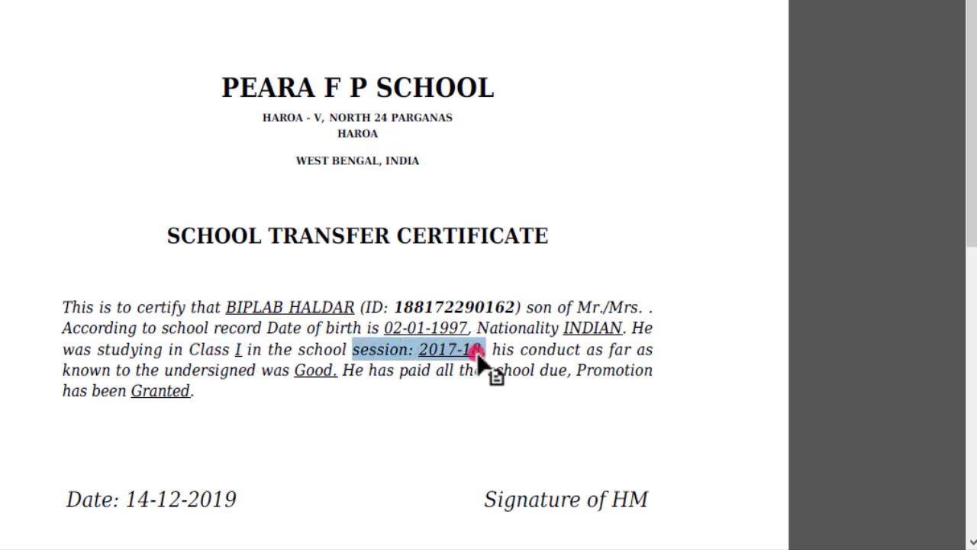
left_click(255, 391)
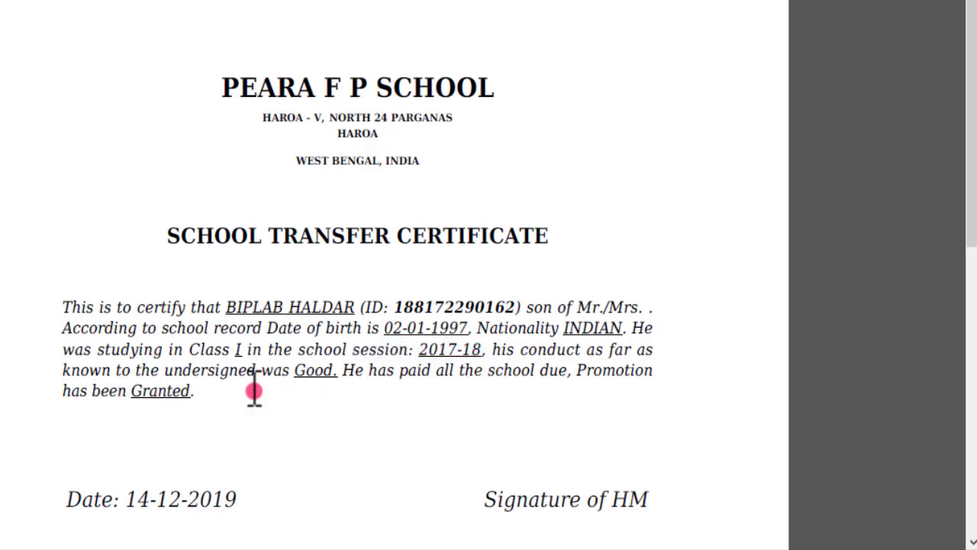
left_click_drag(90, 392, 221, 382)
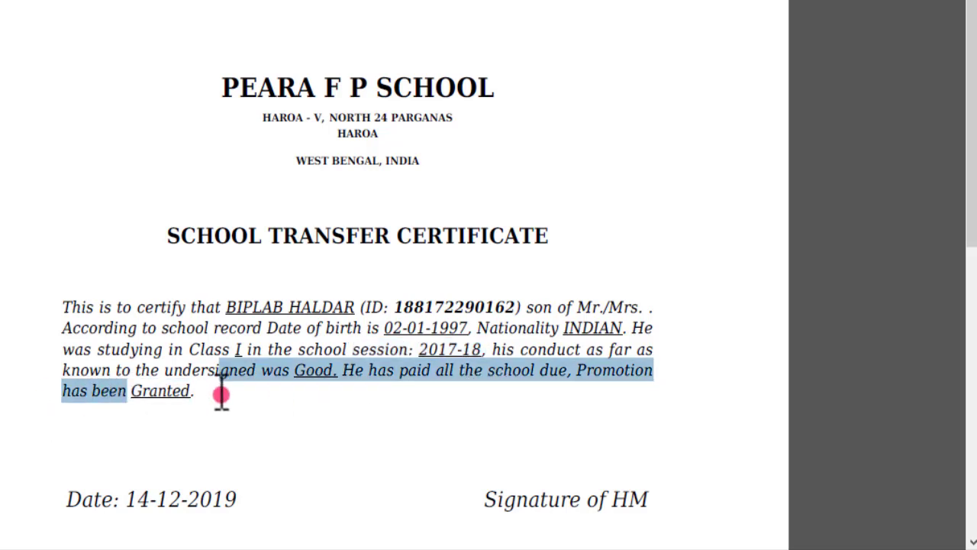
left_click(221, 381)
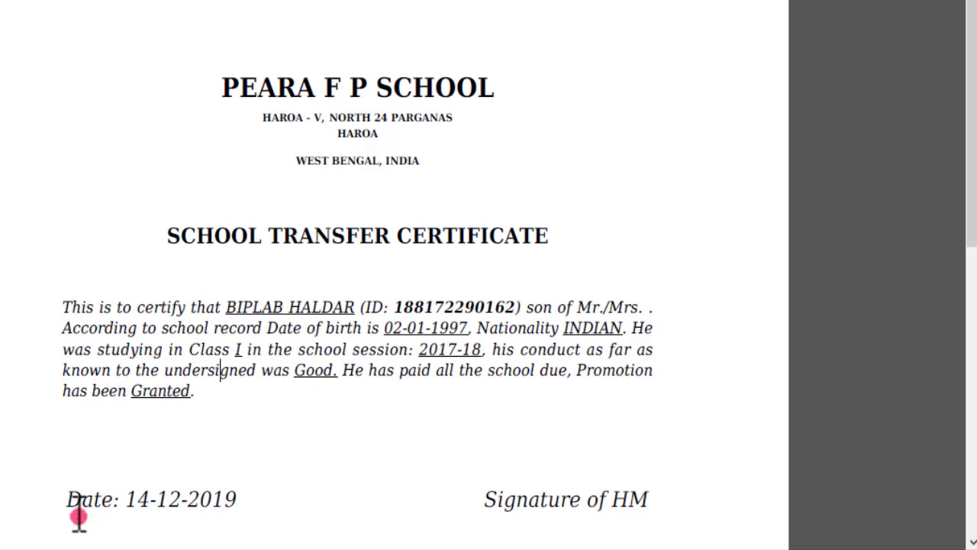
left_click_drag(65, 499, 236, 502)
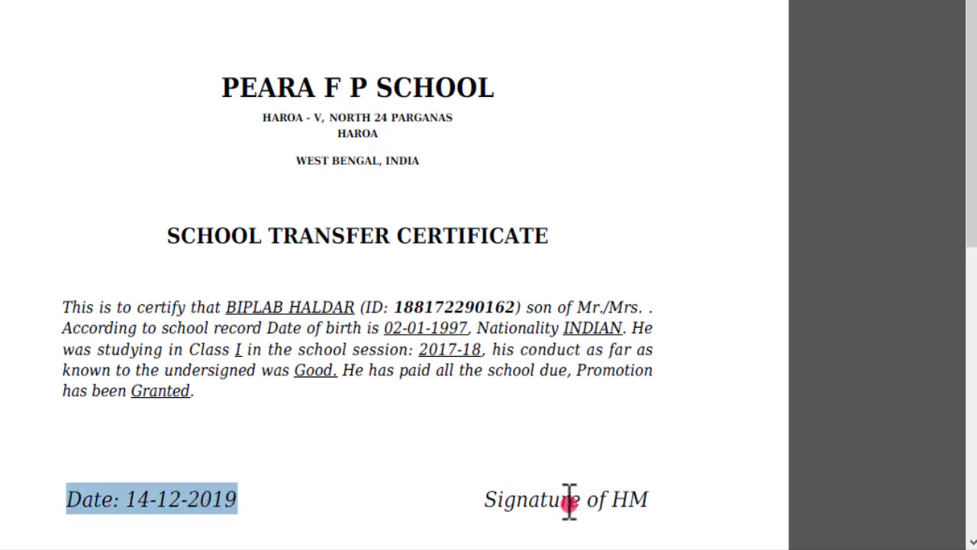
left_click(632, 500)
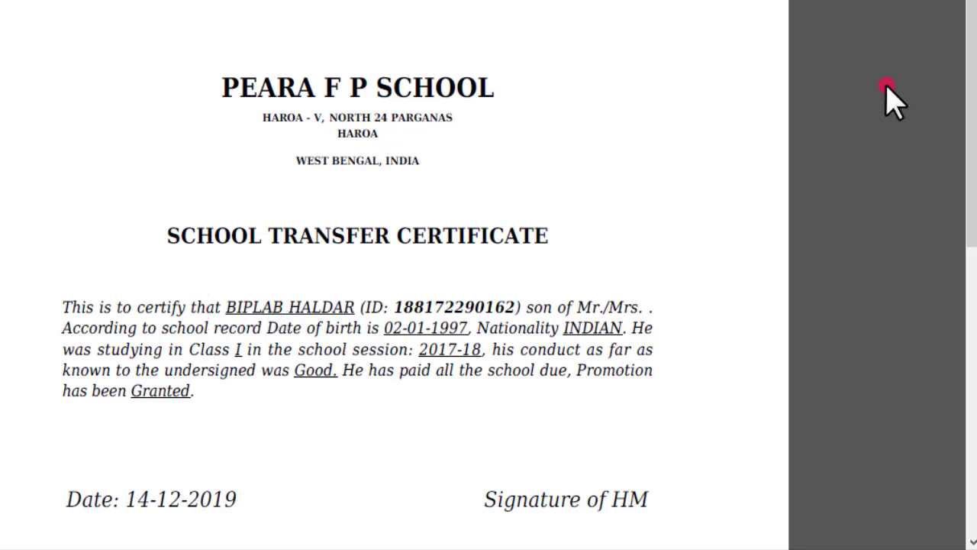
key("ctrl+w")
left_click(470, 252)
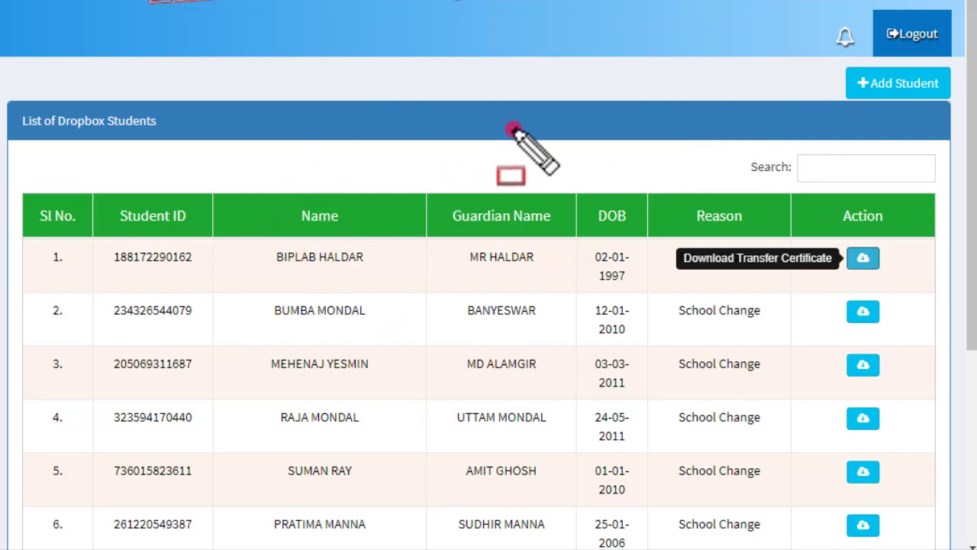
Step: Open the form for adding a student to the move dropbox
mouse_move(838, 64)
left_mouse_down()
mouse_move(848, 96)
mouse_move(952, 99)
left_mouse_up()
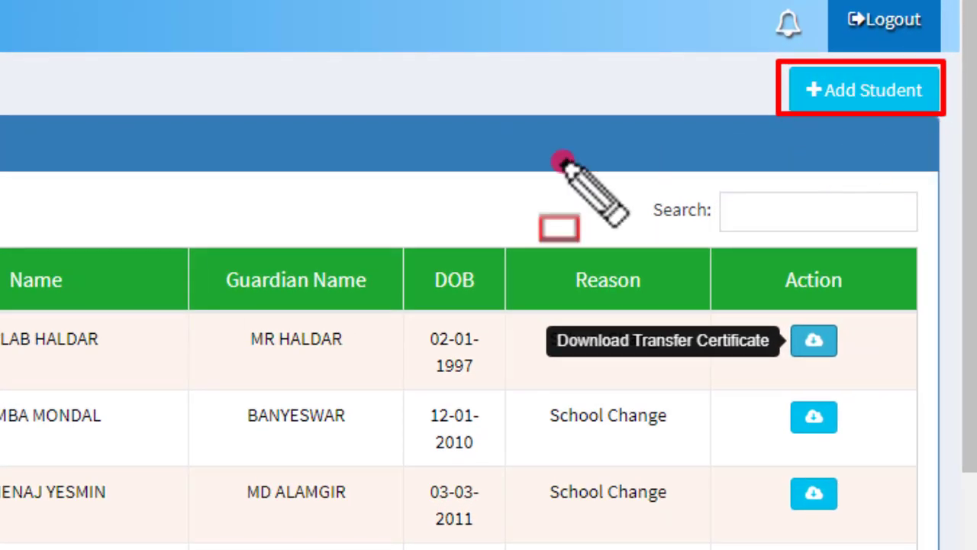
key("Escape")
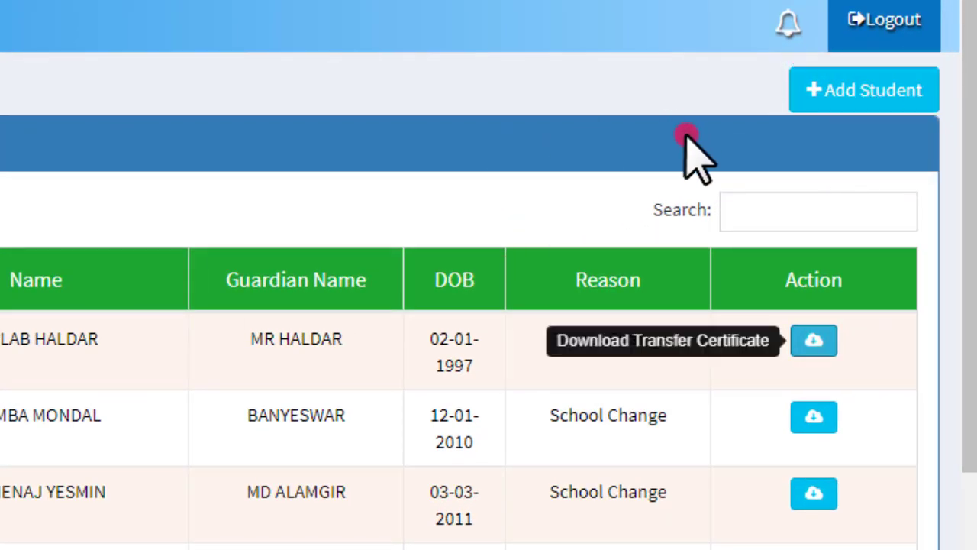
left_click(840, 90)
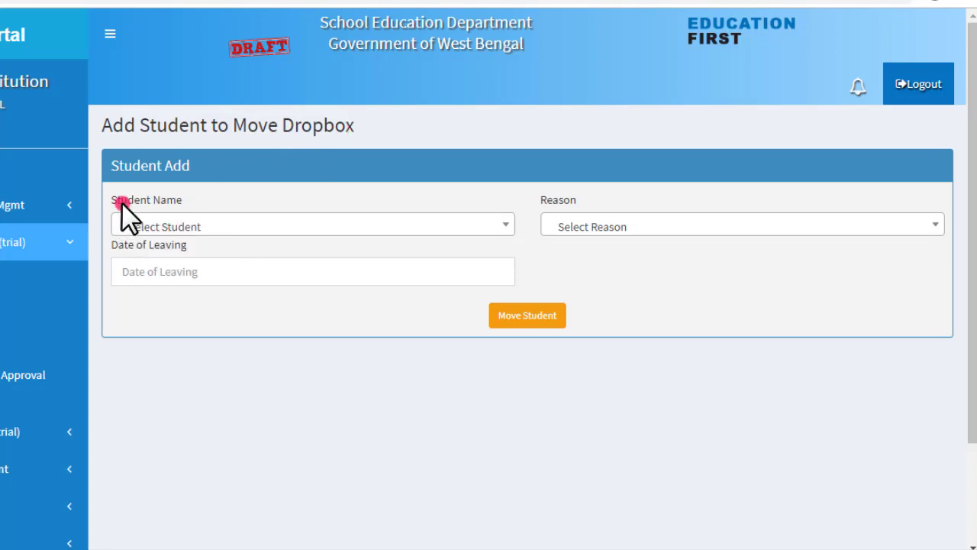
Step: Choose the first listed student as the one to move, trying the student name search before picking
left_click(503, 225)
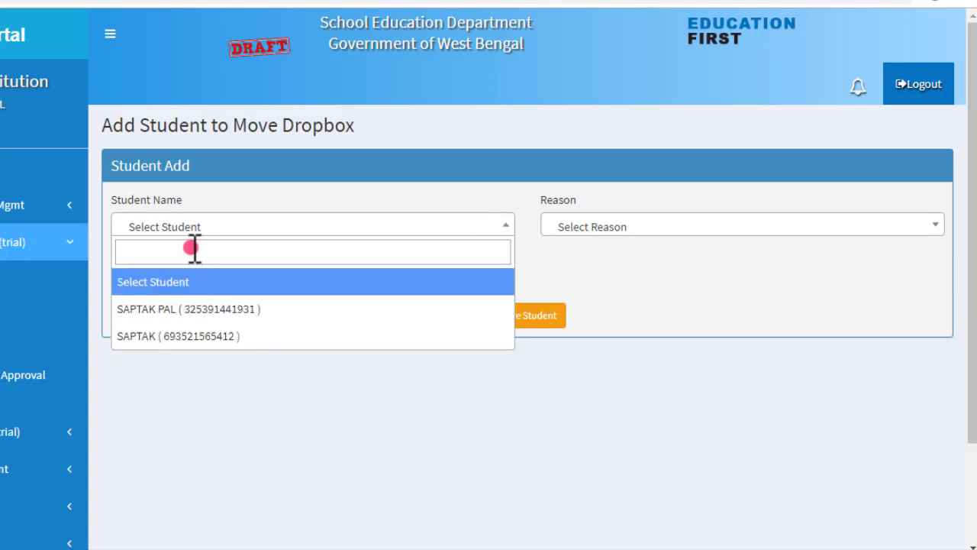
type("sap")
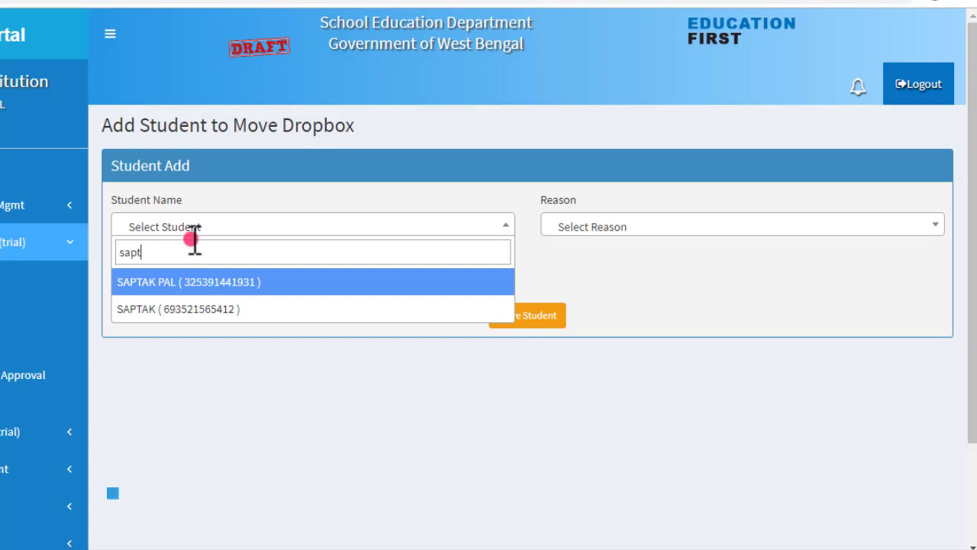
type("t")
left_click_drag(160, 248, 81, 256)
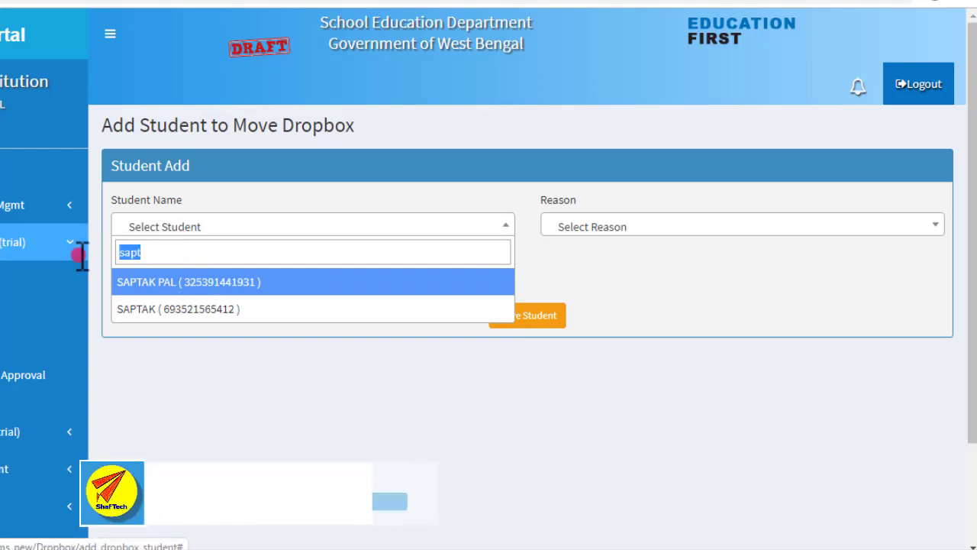
type("r")
key("BackSpace")
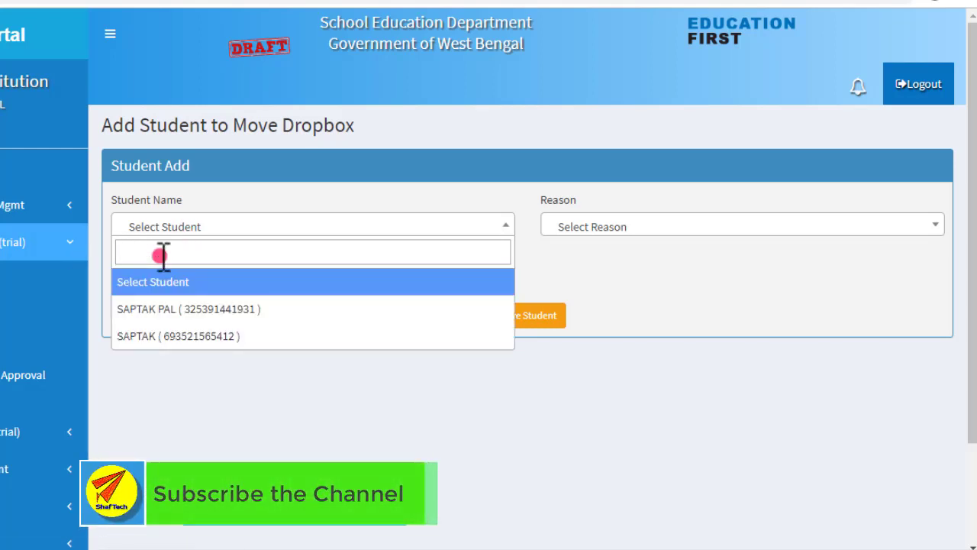
left_click(152, 309)
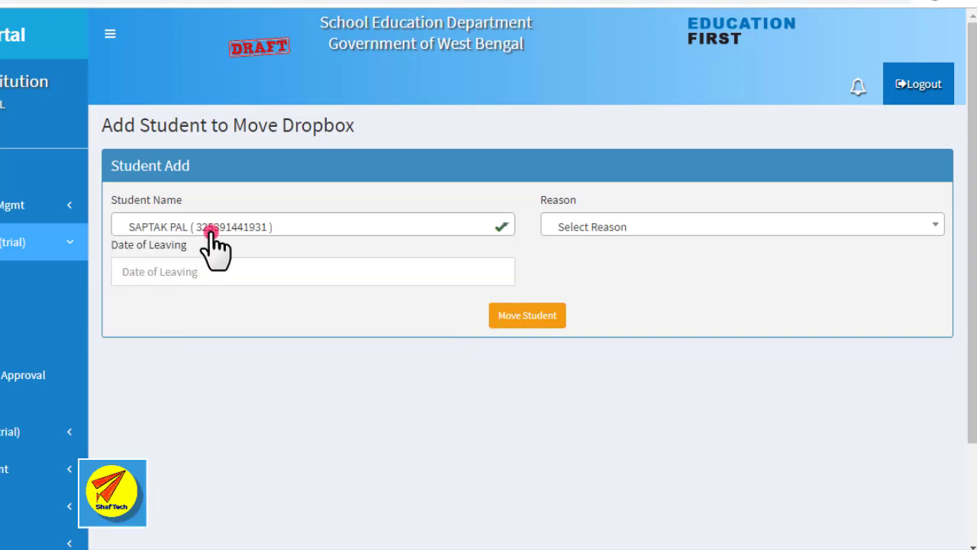
Step: Set the transfer reason to School Change and the date of leaving to 12/14/2019
left_click(626, 226)
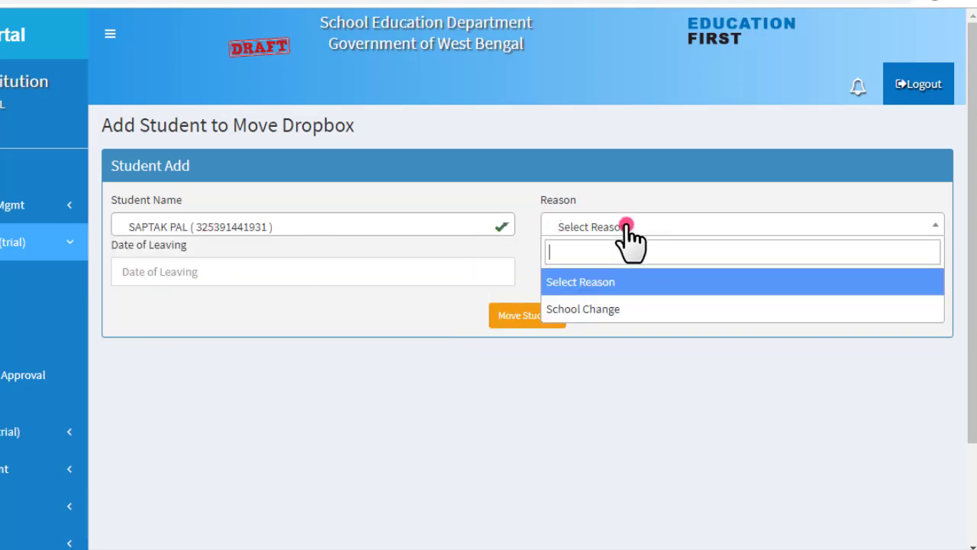
left_click(607, 308)
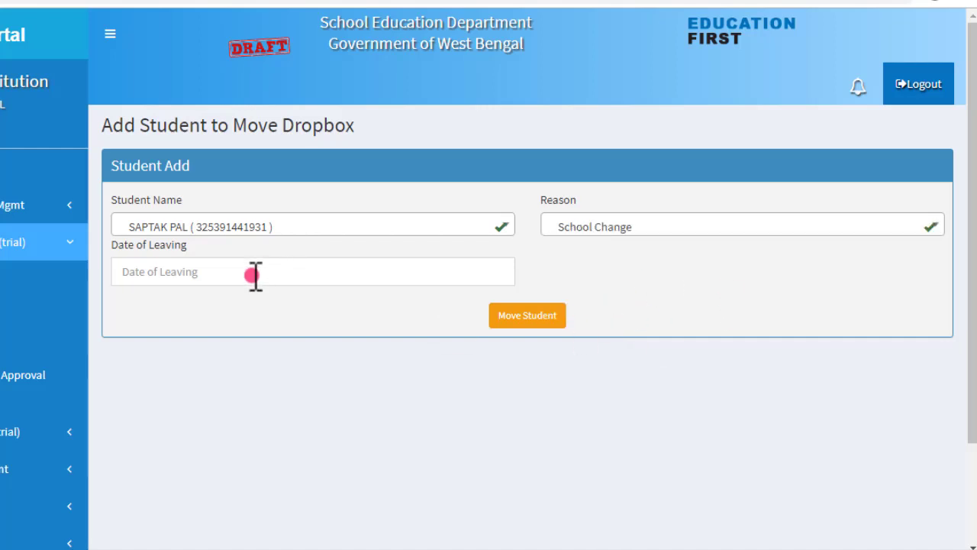
left_click(166, 272)
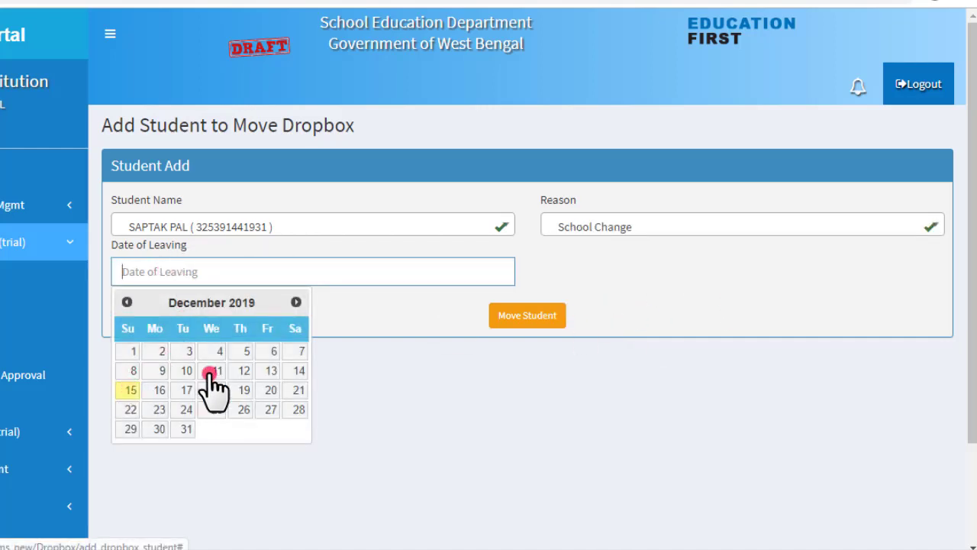
left_click(293, 371)
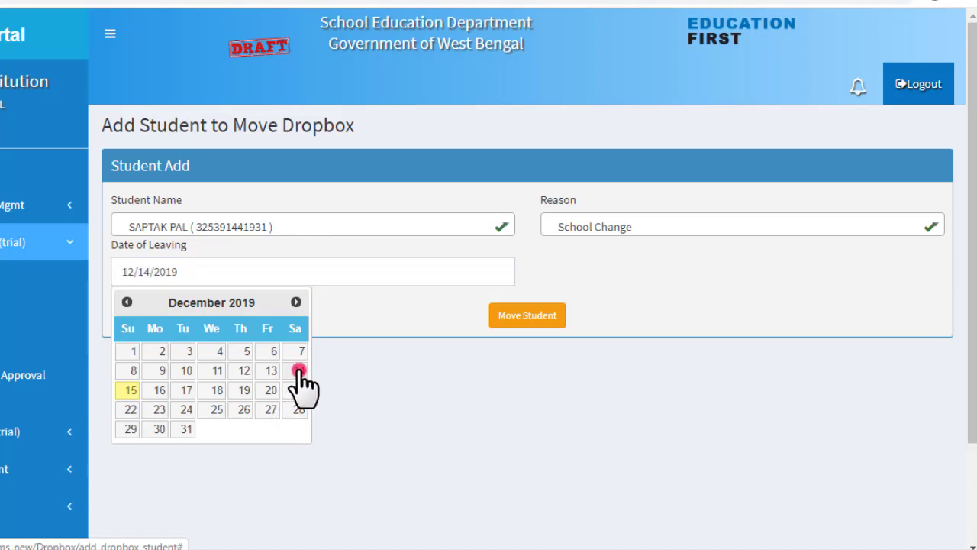
Step: Submit the form to move the student to the dropbox and check the updated dropbox list
left_click(552, 319)
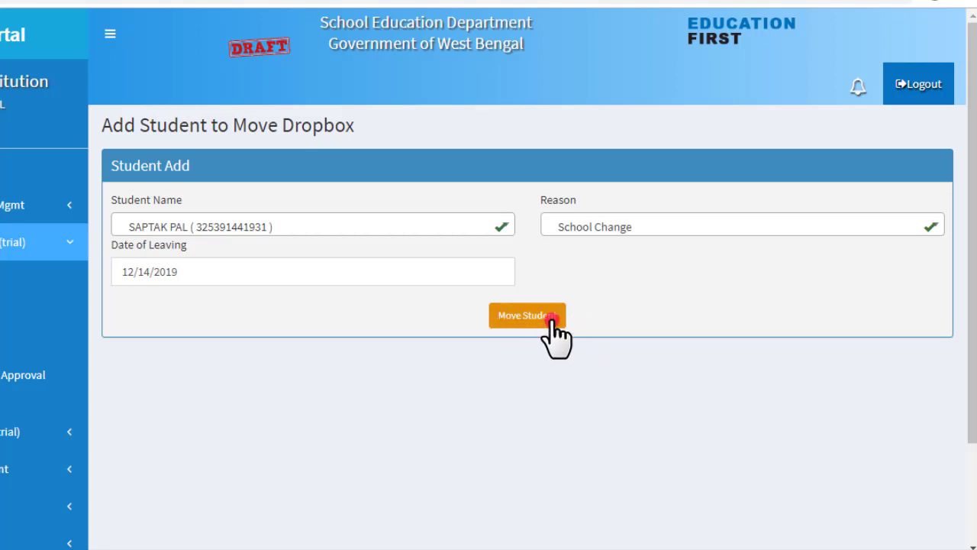
mouse_move(483, 291)
left_mouse_down()
mouse_move(493, 321)
mouse_move(588, 333)
left_mouse_up()
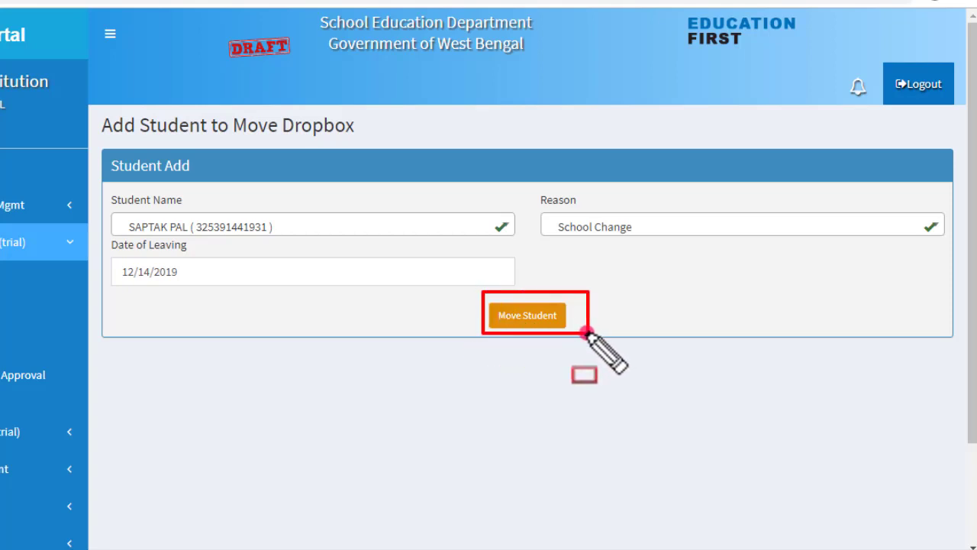
left_click(506, 315)
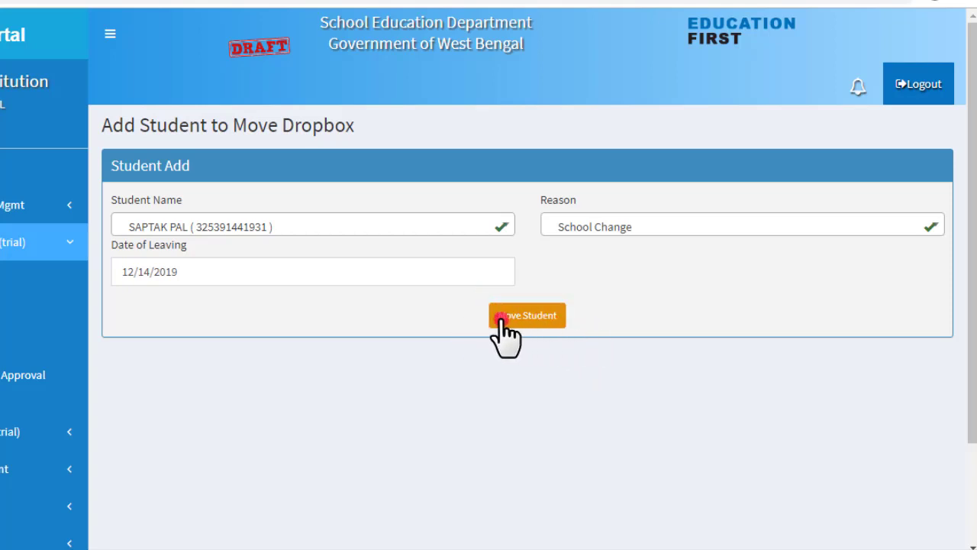
left_click(546, 315)
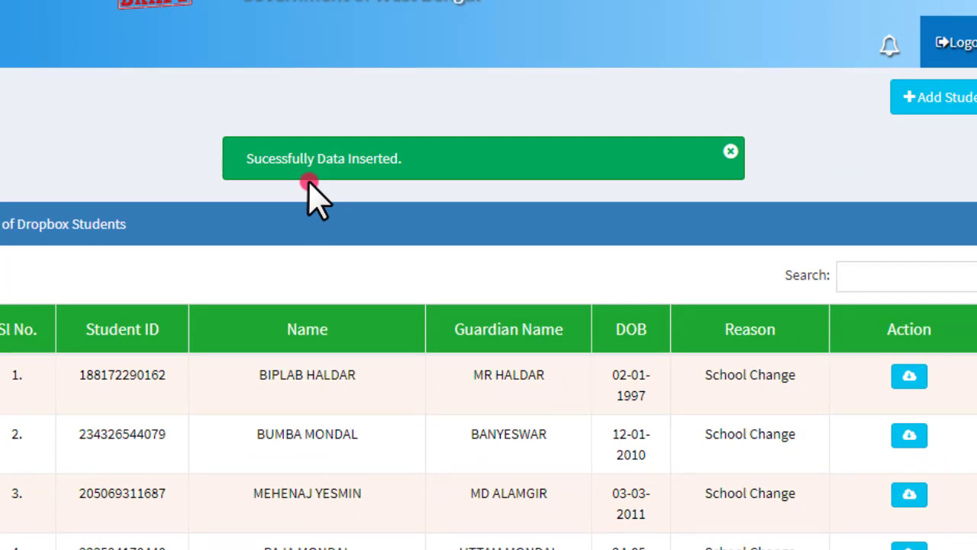
scroll(309, 183, "down", 5)
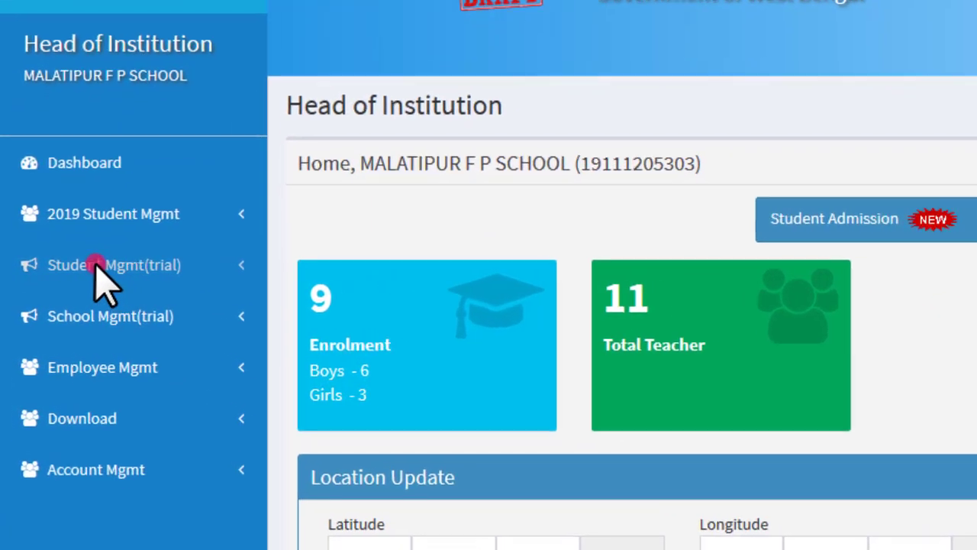
Step: In the MALATIPUR F P SCHOOL account, open the Transfer In list under the trial student management section
left_click(95, 267)
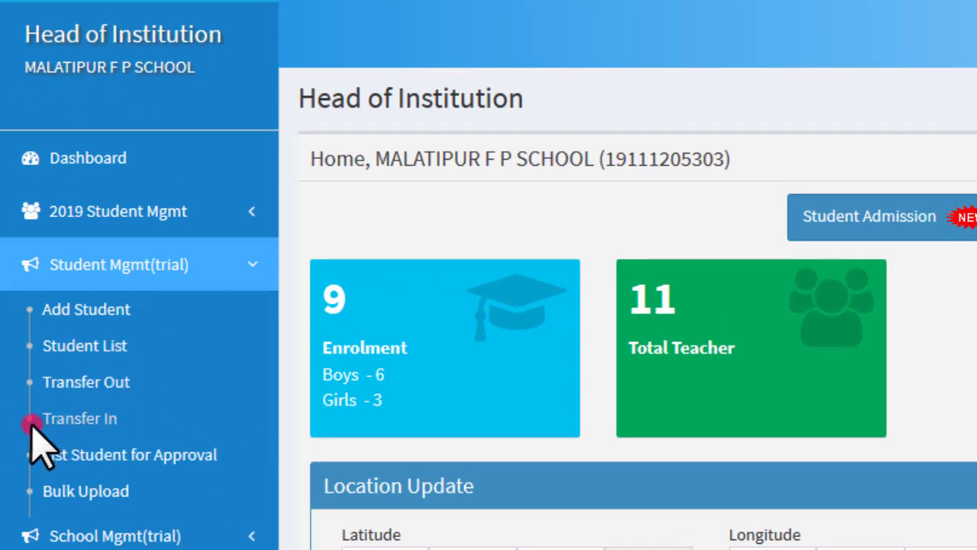
left_click(100, 420)
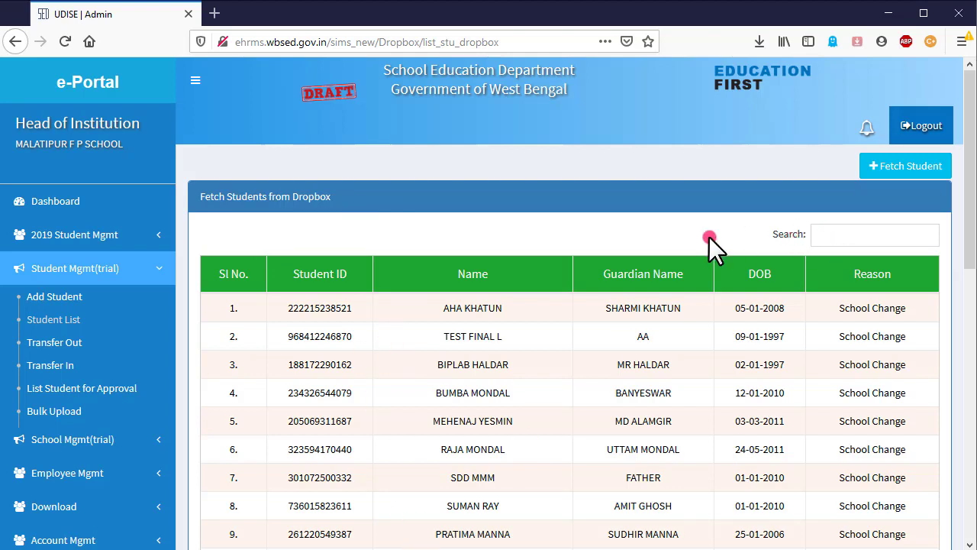
Step: Search the dropbox student list for the transferred student's name and copy that student's ID
left_click(831, 235)
type("sapt")
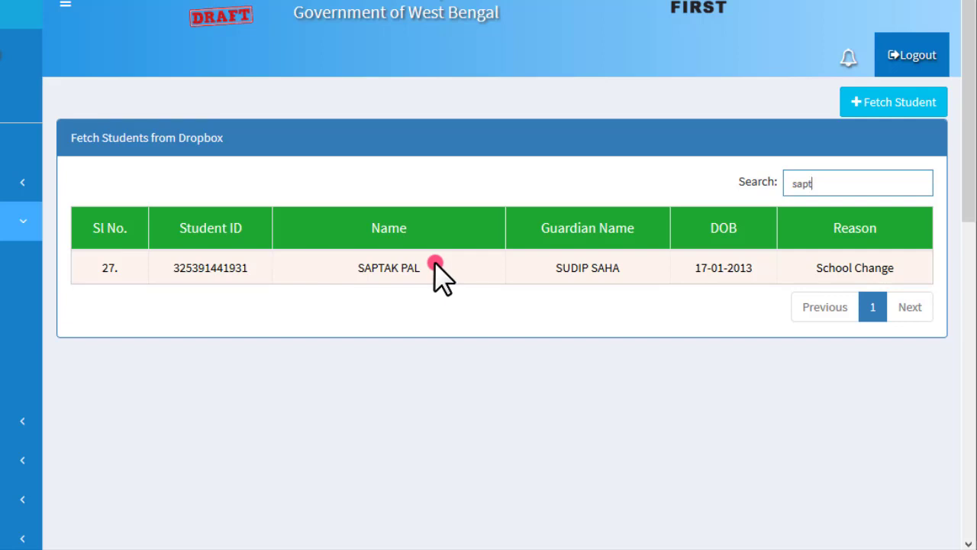
double_click(210, 267)
key("ctrl+c")
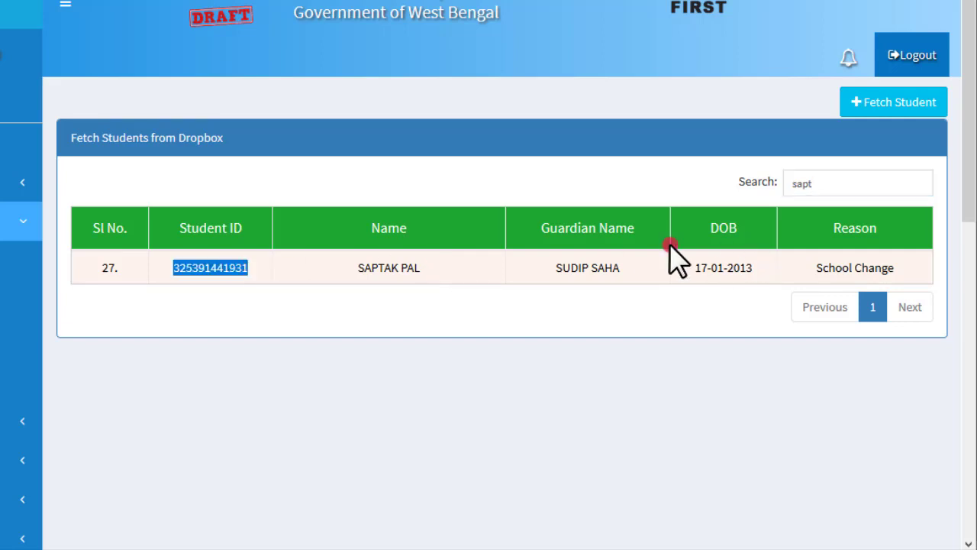
left_click(309, 268)
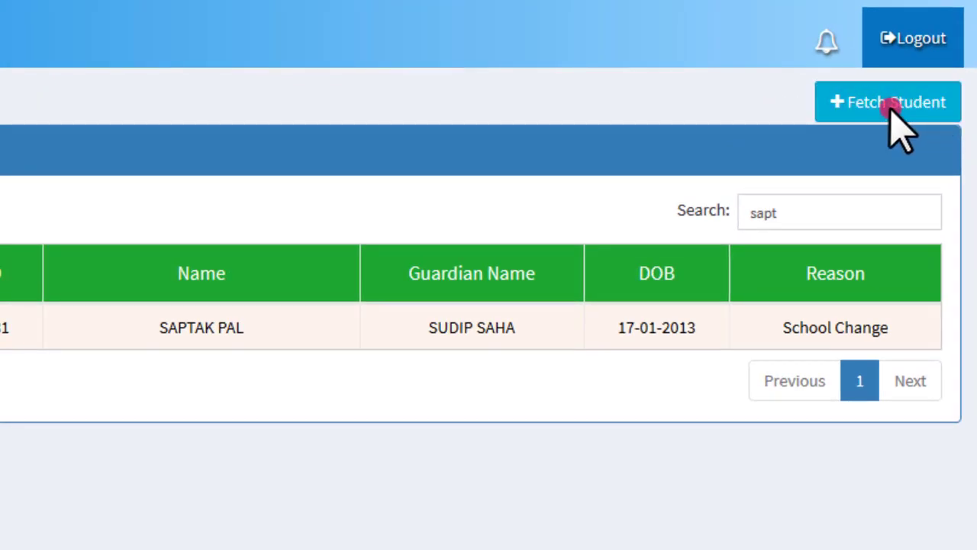
Step: Open the Fetch Student form, enter the copied student ID and fetch the student's details from the dropbox
left_click(891, 106)
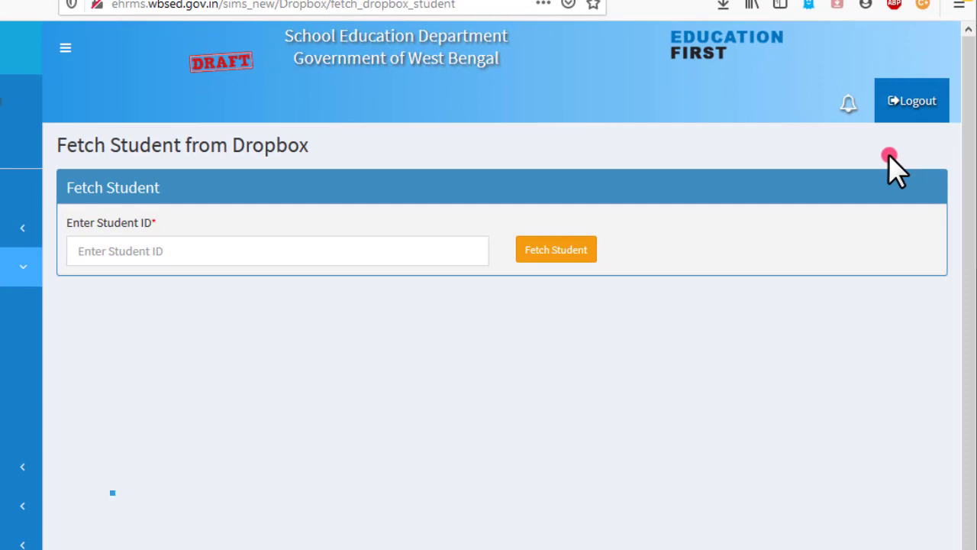
left_click(103, 251)
key("ctrl+v")
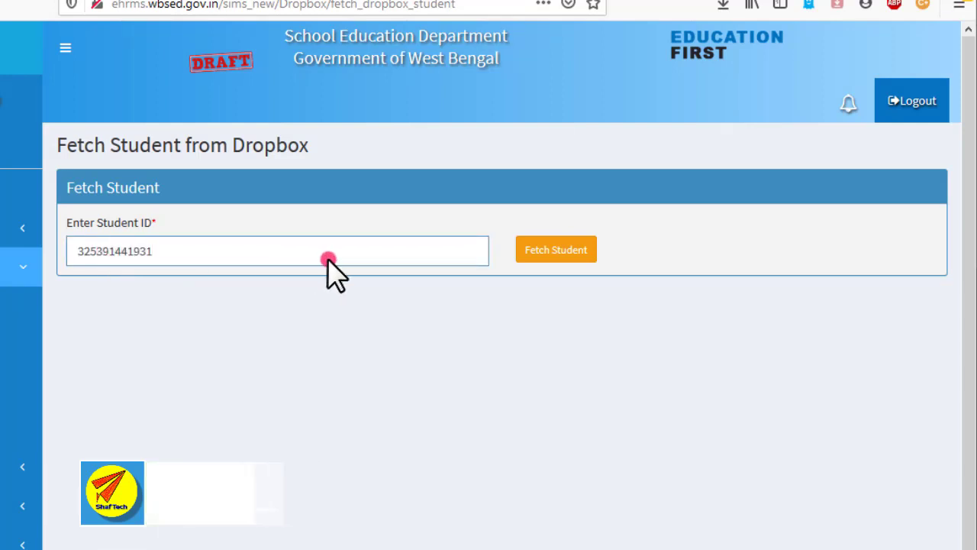
left_click(545, 251)
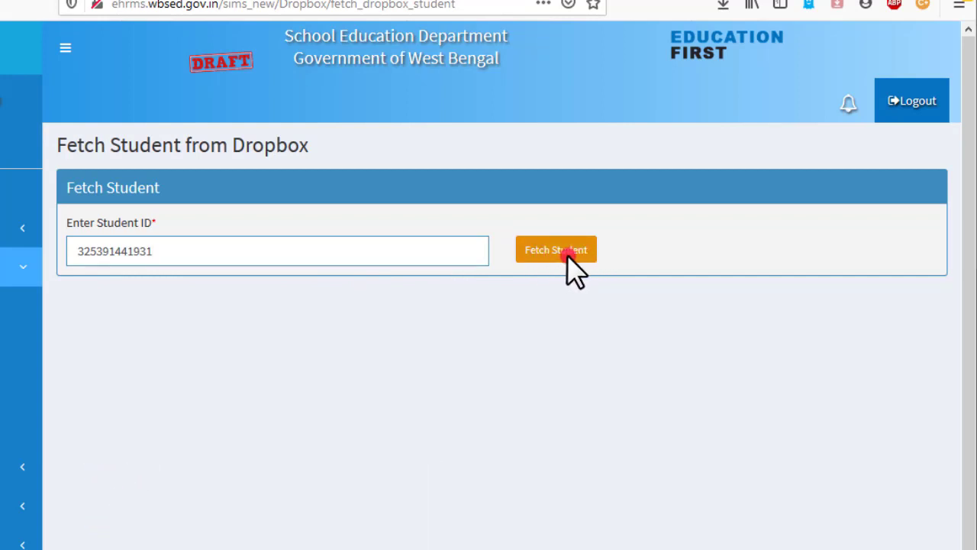
left_click(567, 255)
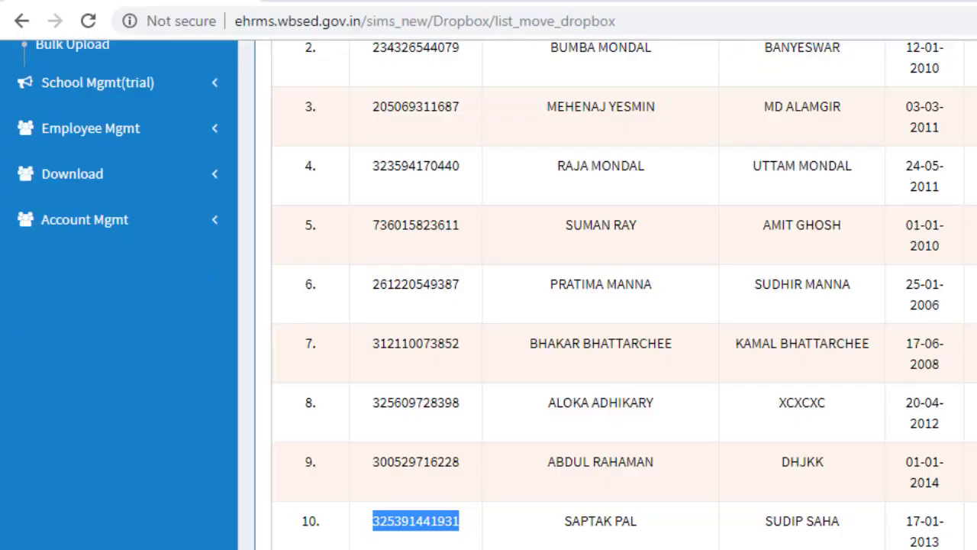
Step: In the fetched student's educational information, set the academic year to 2019-20 and enter the new admission number
scroll(367, 359, "up", 6)
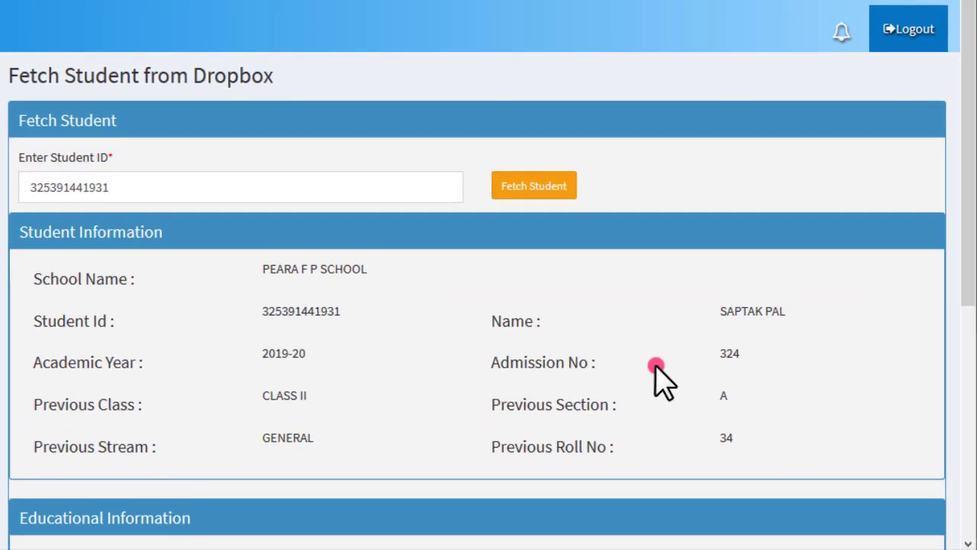
scroll(519, 275, "down", 3)
scroll(519, 275, "down", 2)
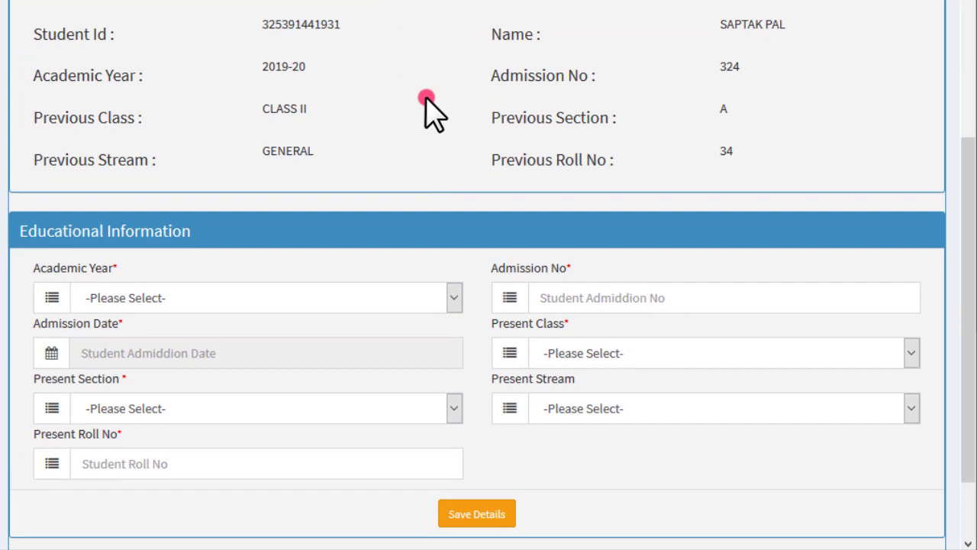
scroll(384, 87, "down", 2)
scroll(259, 195, "up", 2)
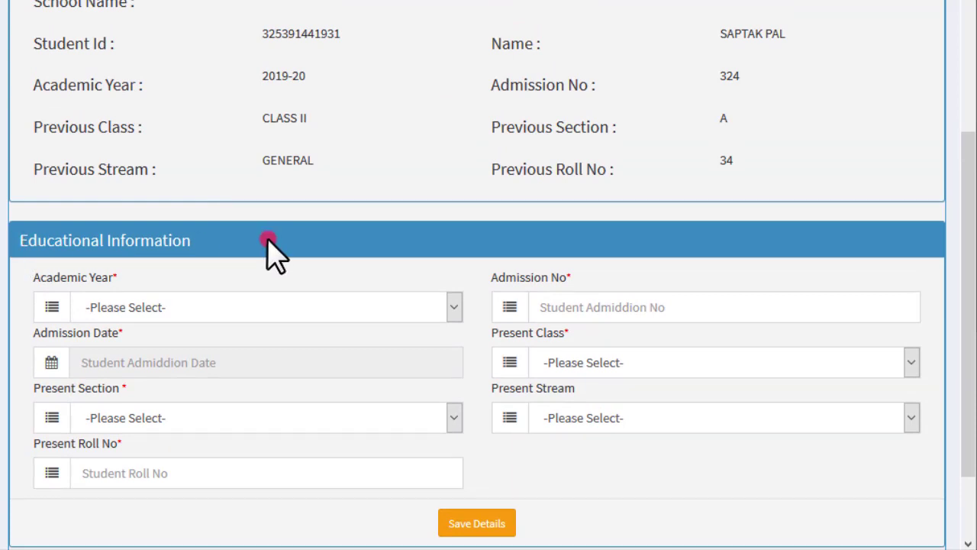
left_click(227, 308)
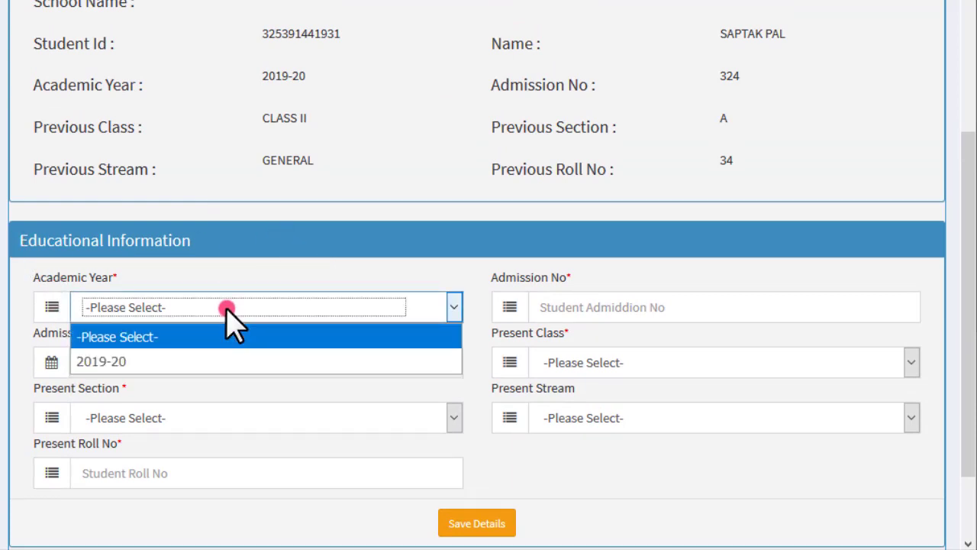
left_click(227, 362)
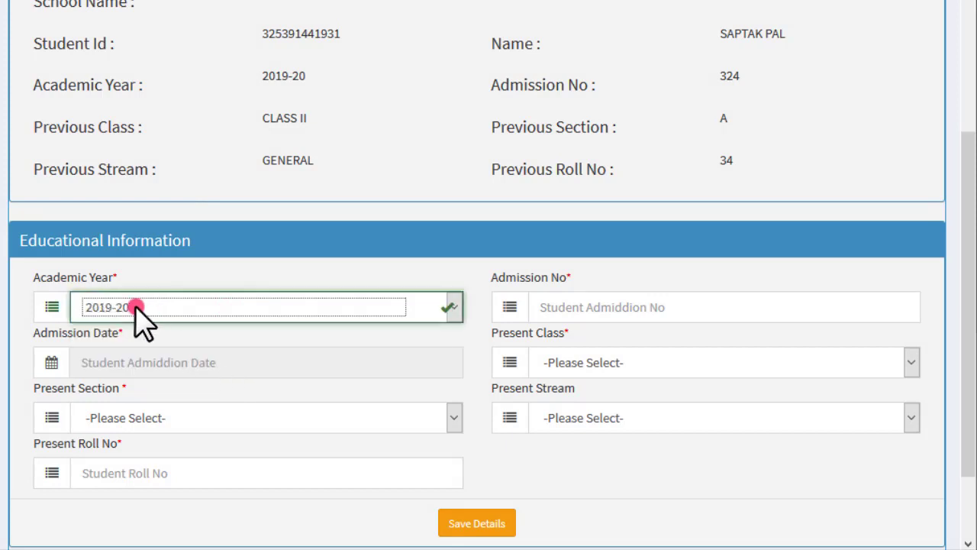
left_click(585, 307)
type("4")
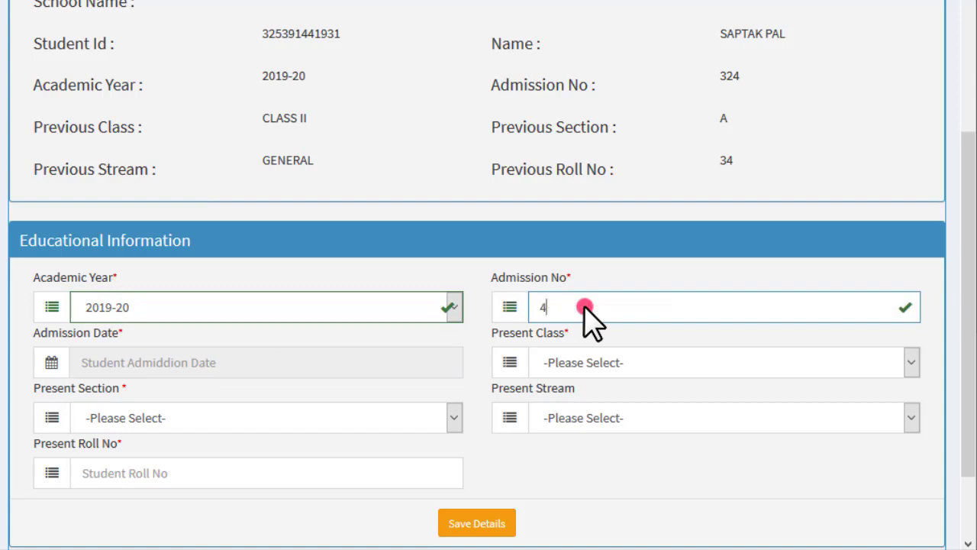
type("35")
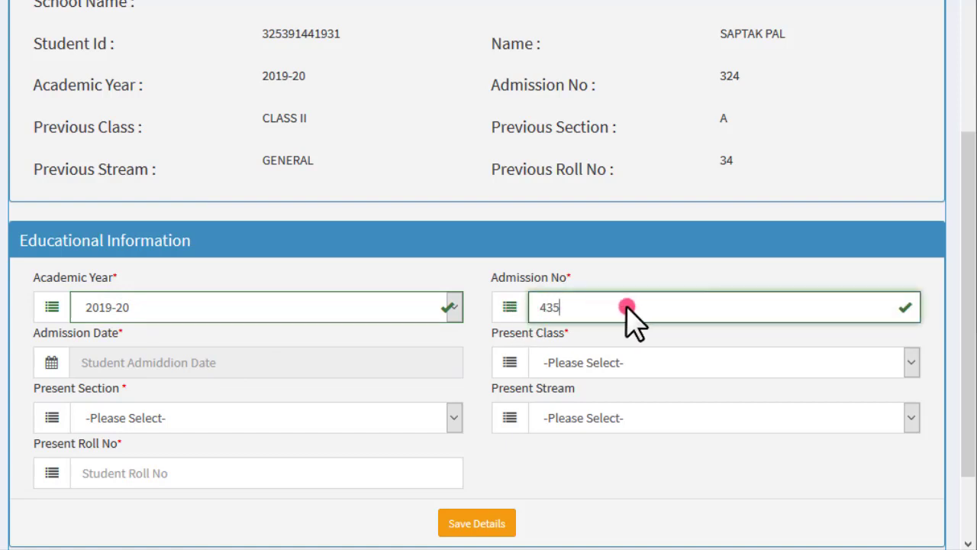
Step: Set the admission date to 15-12-2019 and the present class to CLASS III
left_click(217, 364)
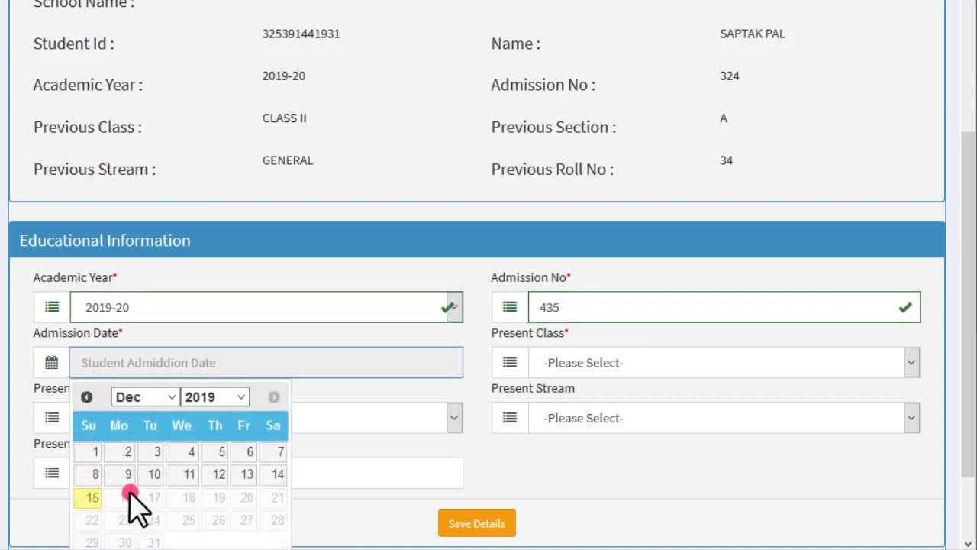
left_click(89, 497)
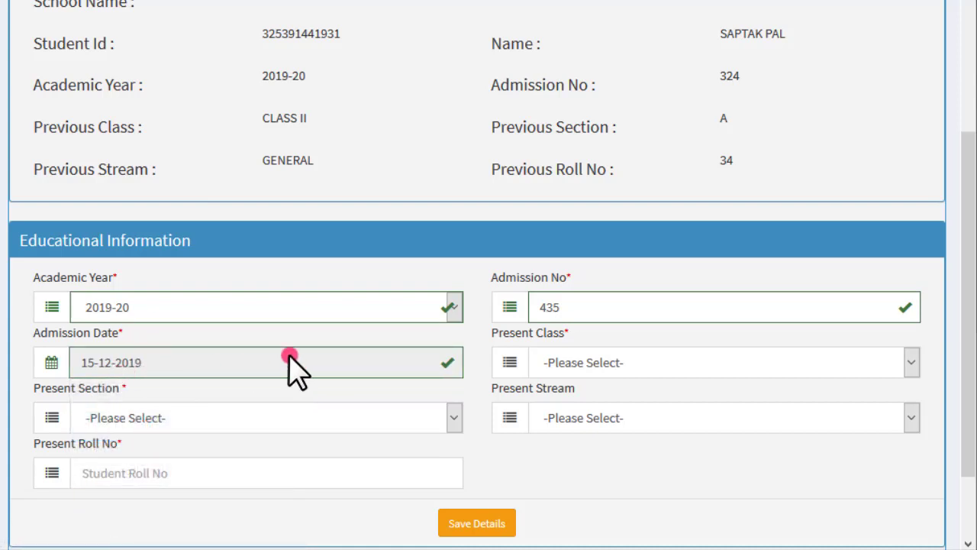
left_click(634, 365)
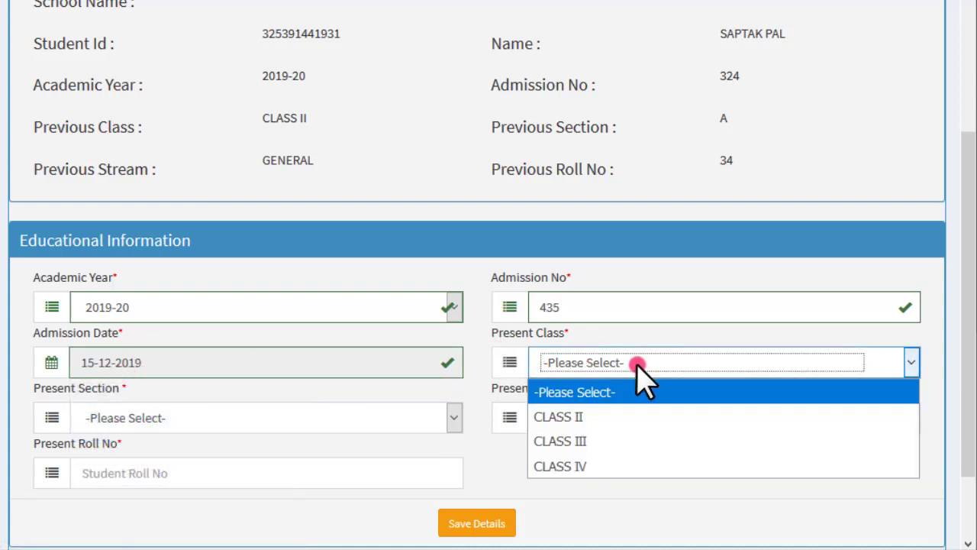
left_click(602, 441)
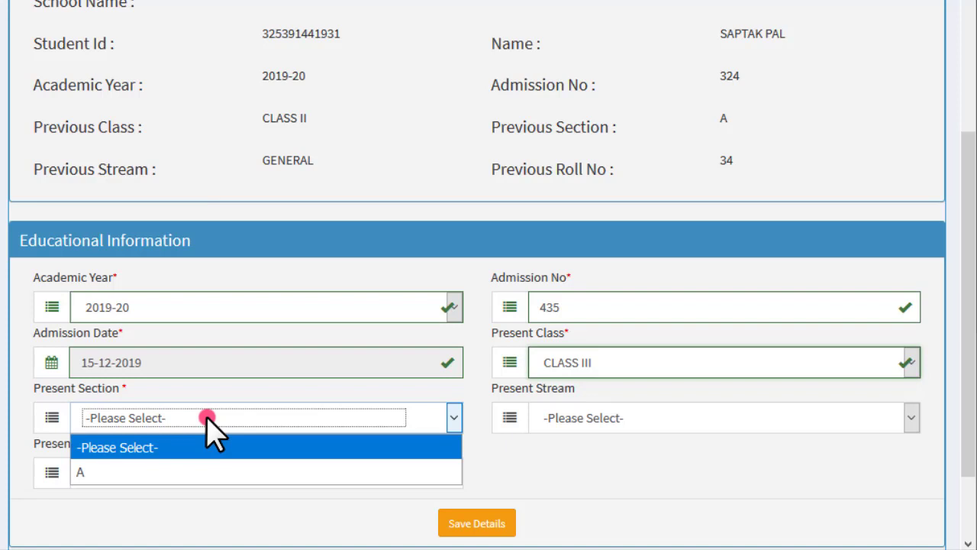
Step: Set the present section to A and the present stream to GENERAL
left_click(162, 471)
left_click(567, 416)
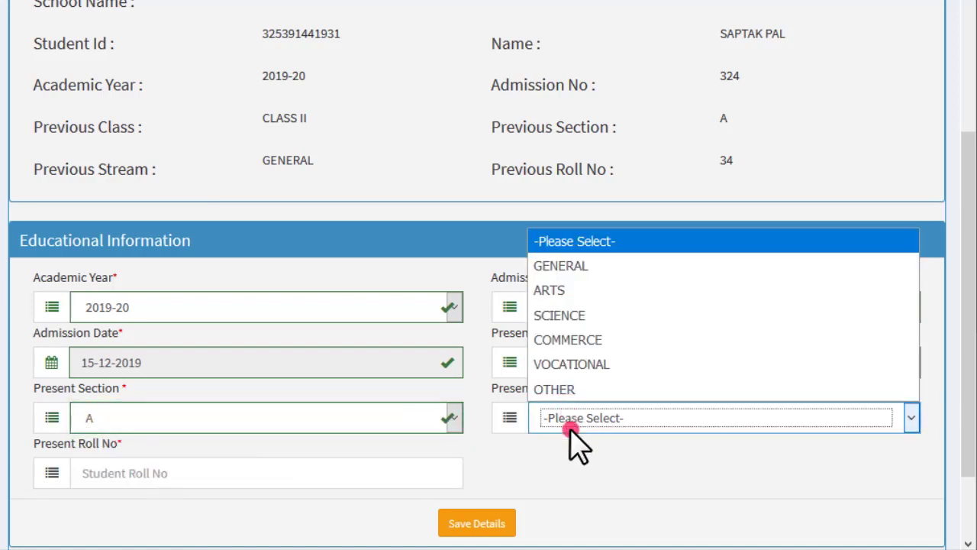
left_click(583, 265)
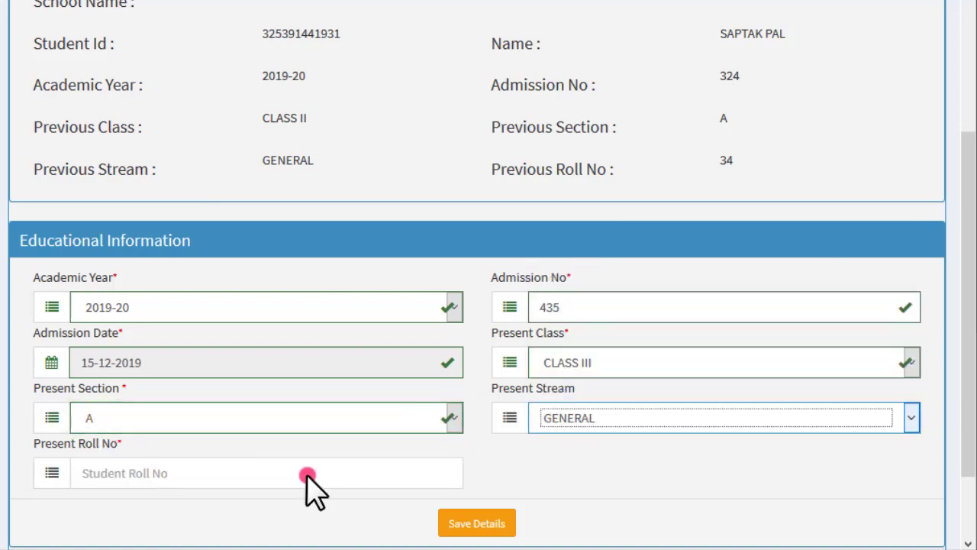
Step: Enter 24 as the present roll number and save the student's details
left_click(153, 473)
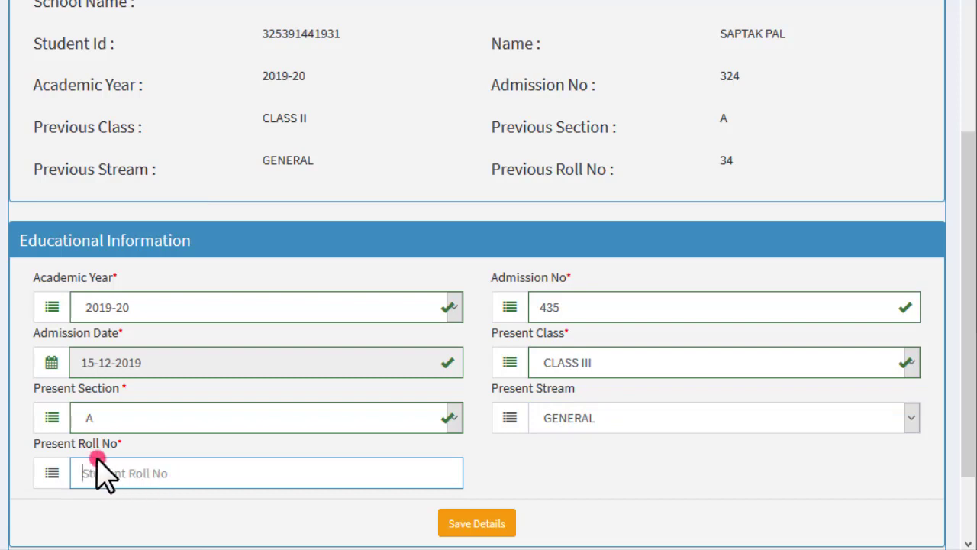
type("24")
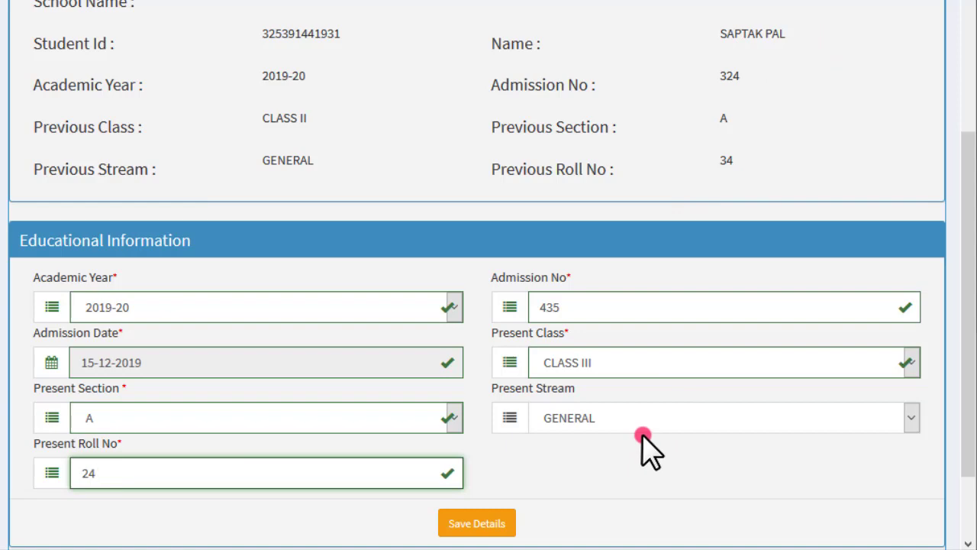
left_click(477, 524)
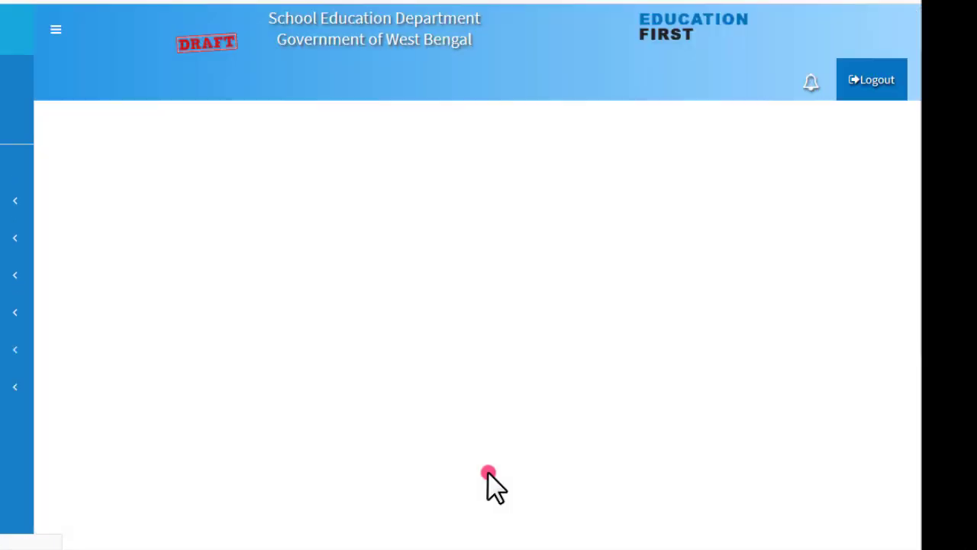